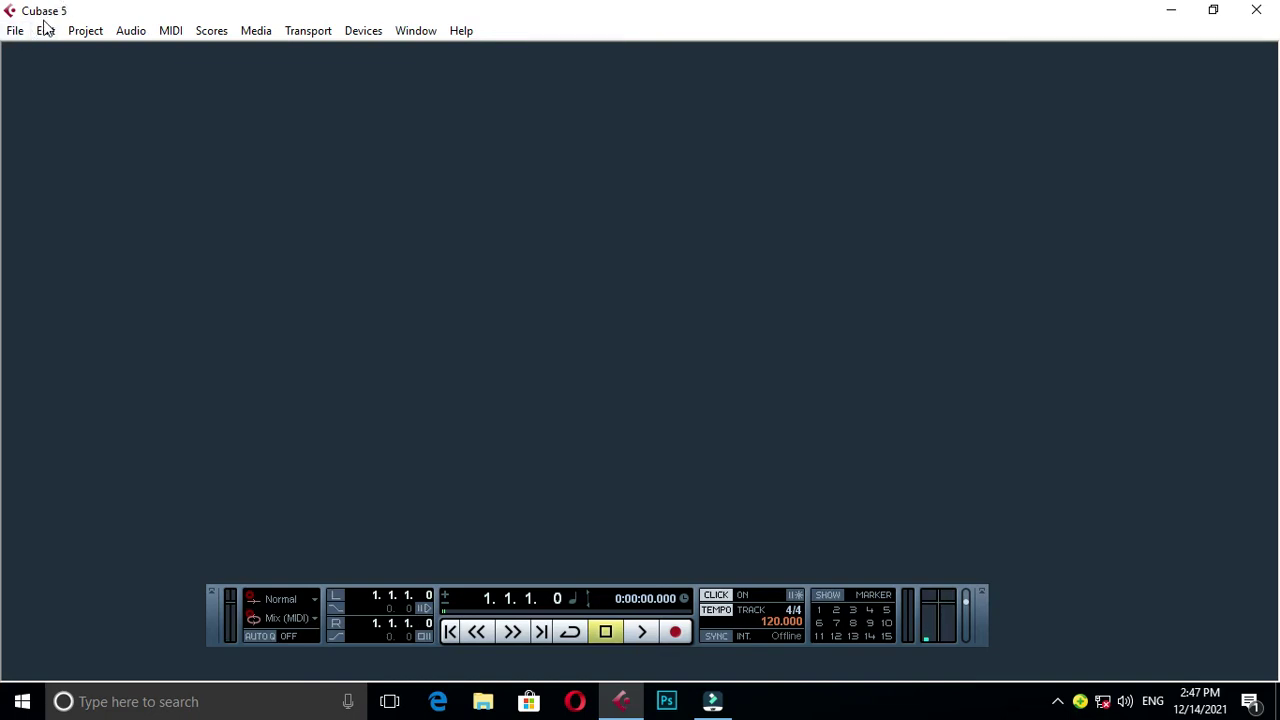
Step: Create a new project from the Empty template with rec (E:) as its folder, and maximize the project window
left_click(14, 31)
mouse_move(35, 36)
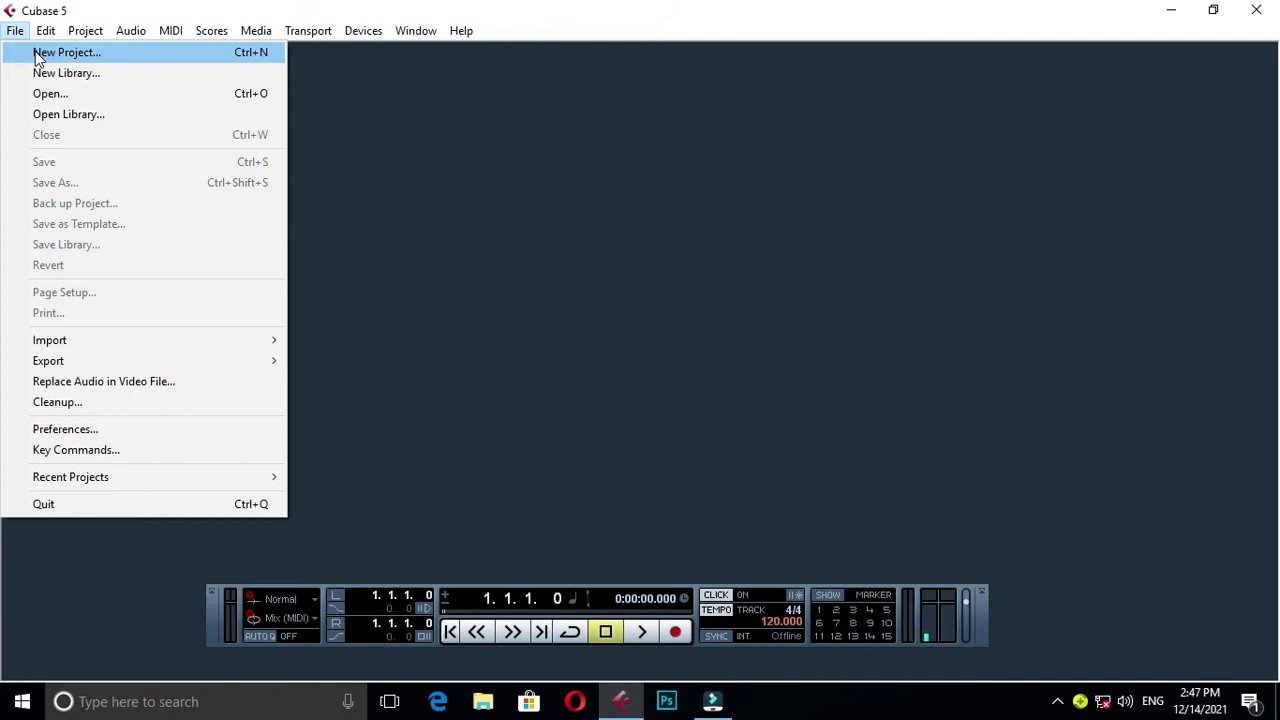
left_click(38, 52)
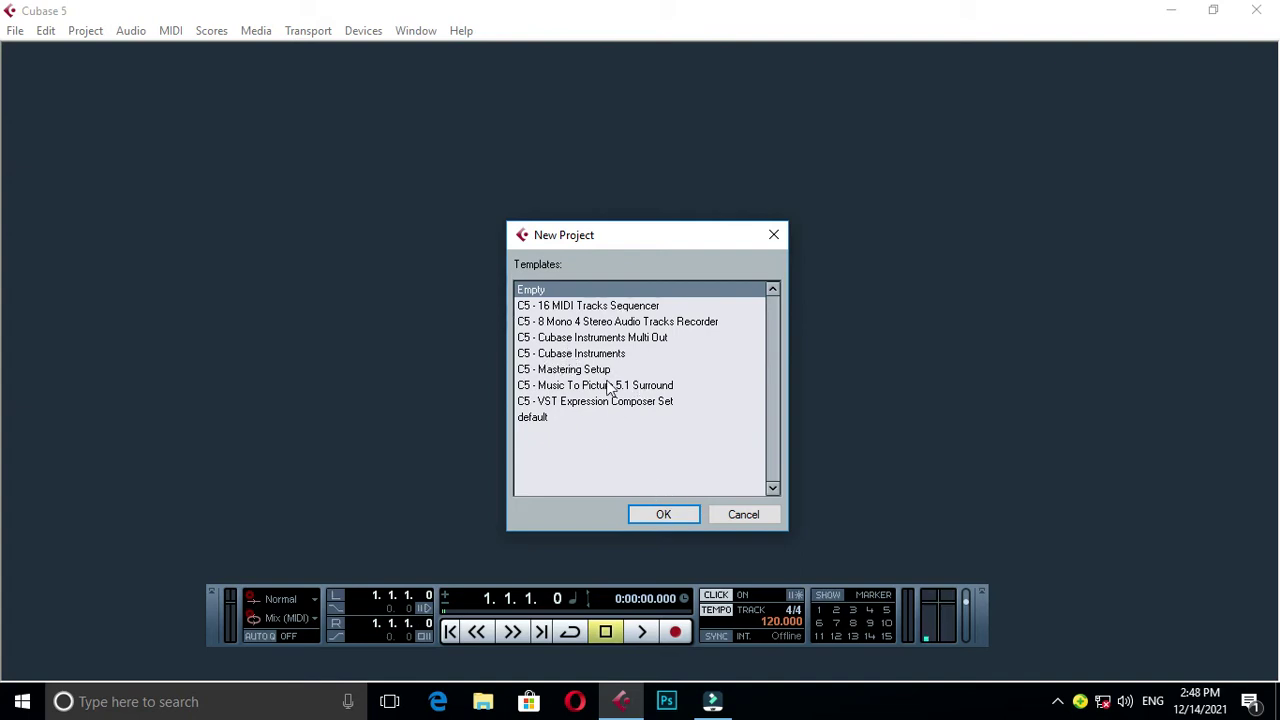
left_click(663, 514)
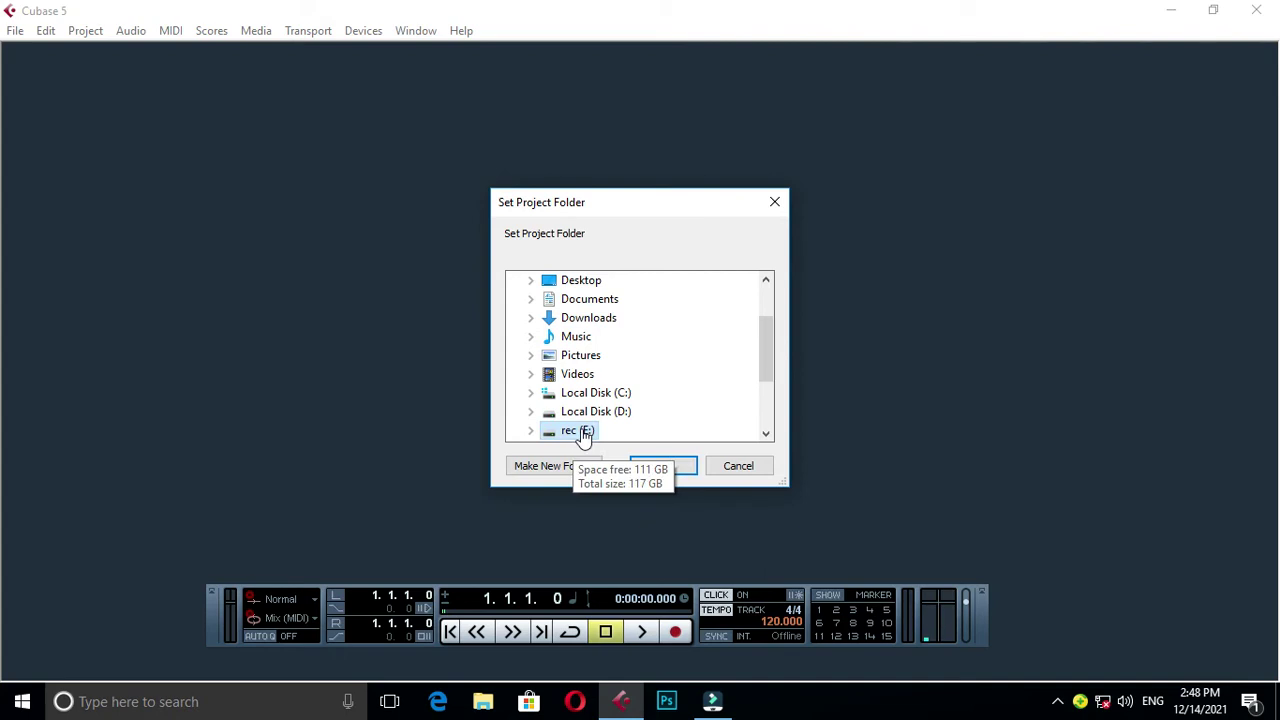
left_click(670, 466)
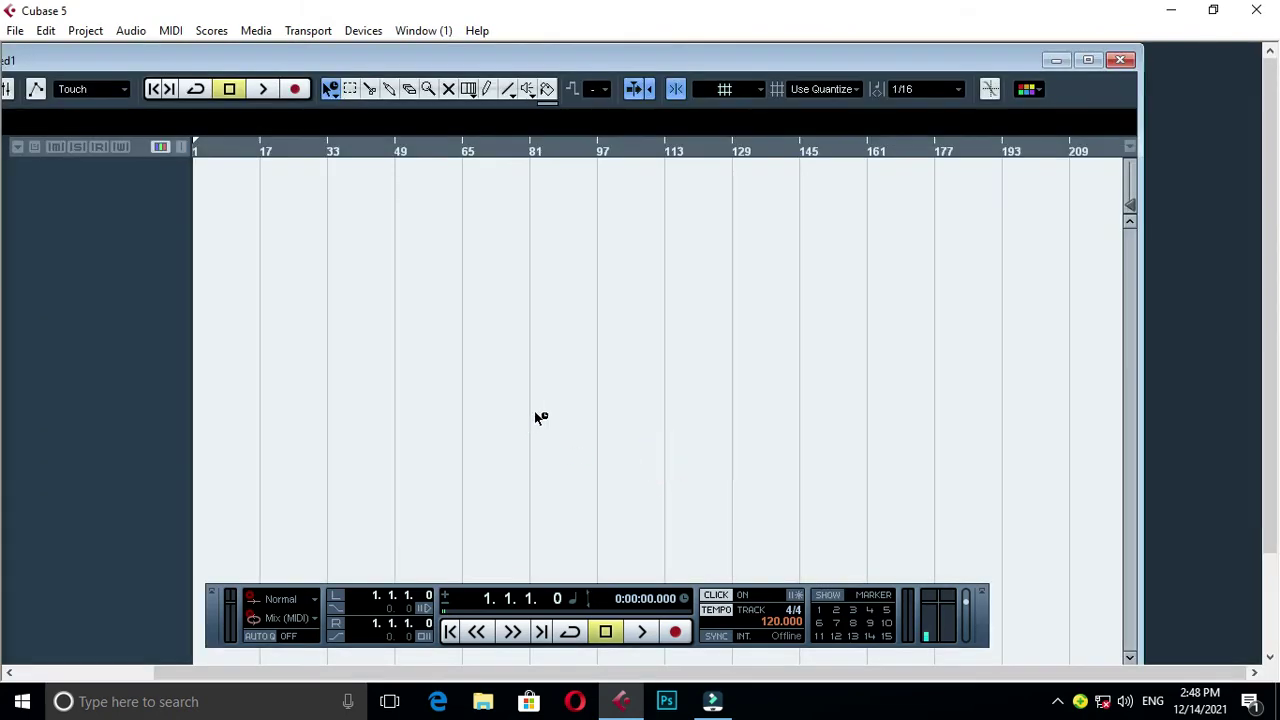
left_click(1088, 60)
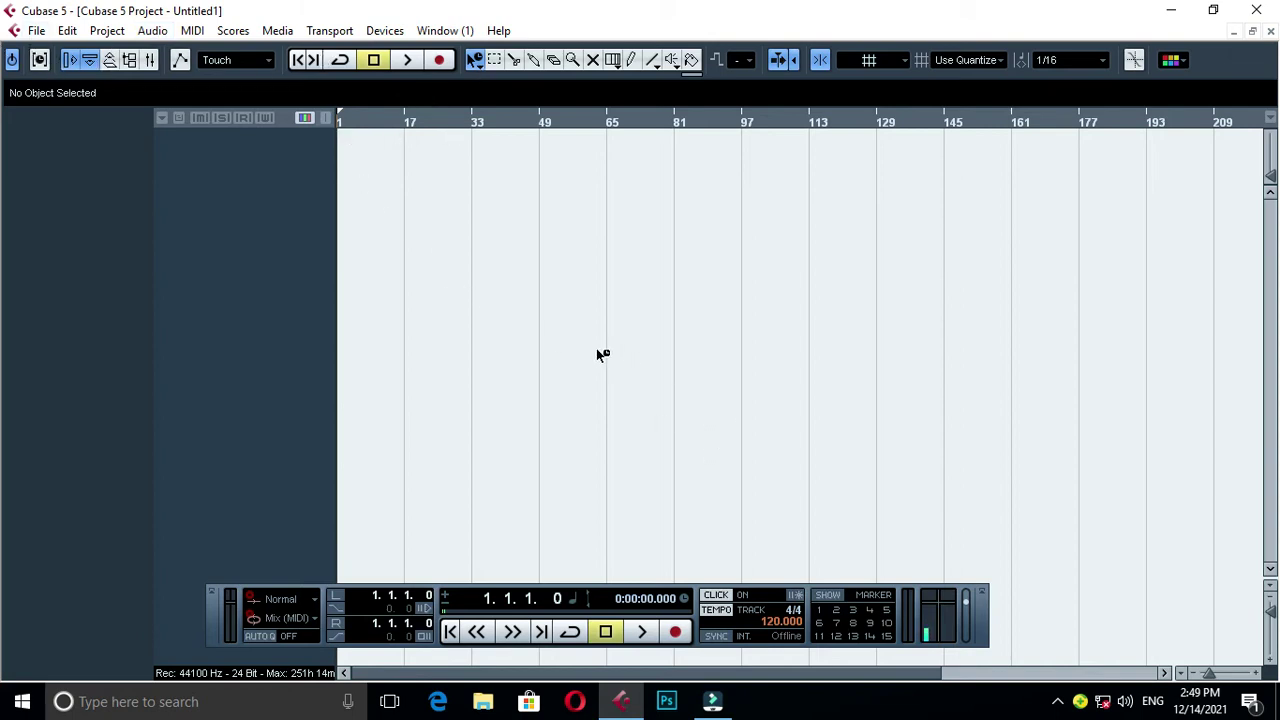
Step: Apply the 2 x Mono preset to the input buses in VST Connections and return to the project window
right_click(288, 192)
left_click(285, 192)
key("F4")
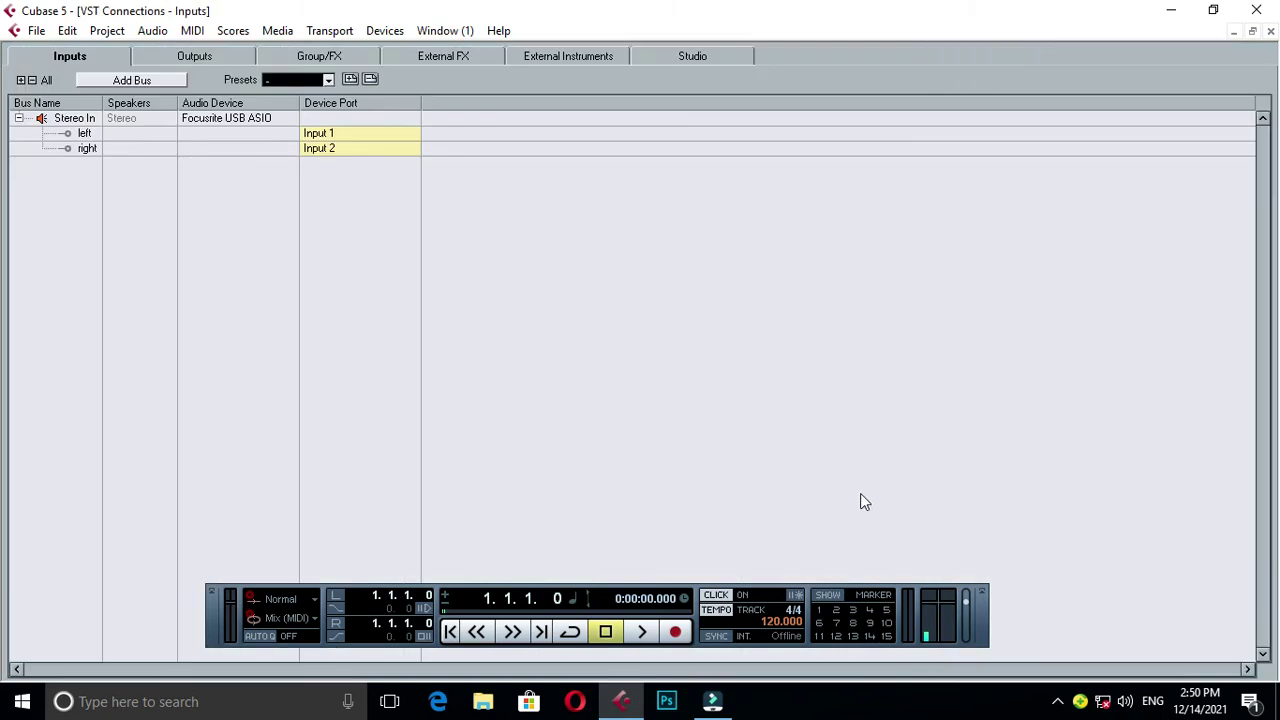
left_click(299, 79)
left_click(338, 130)
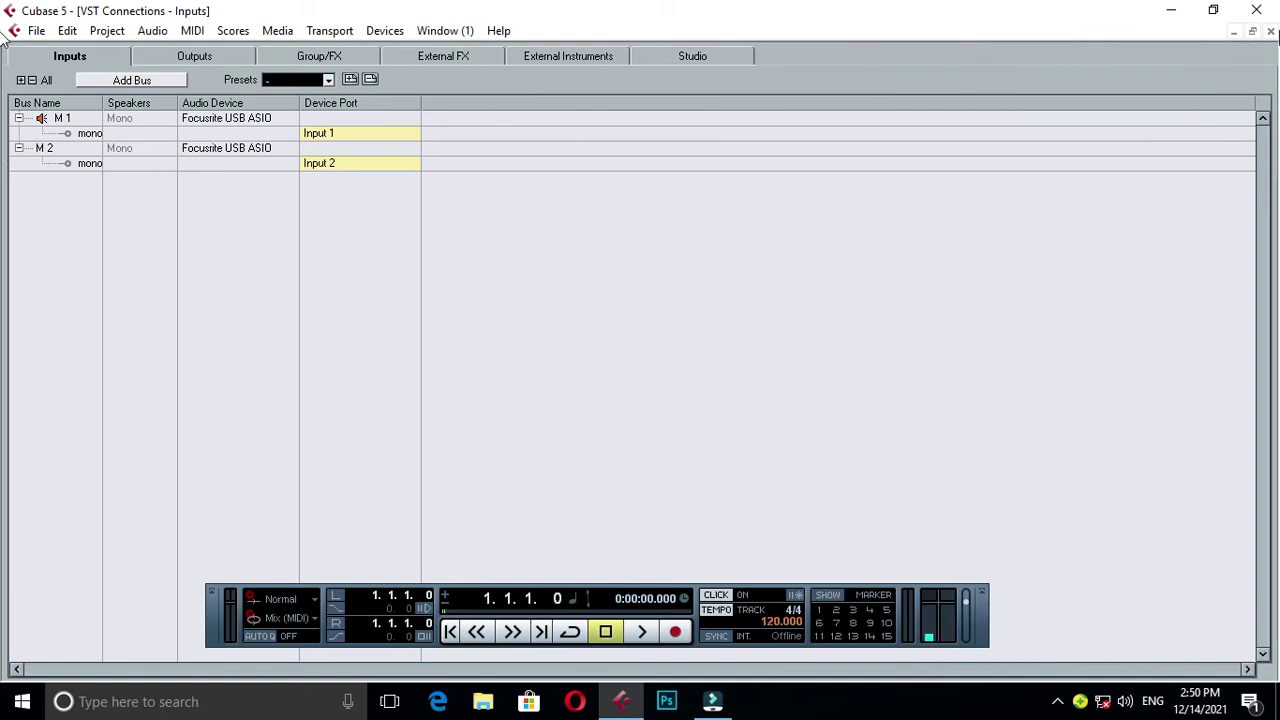
left_click(1236, 33)
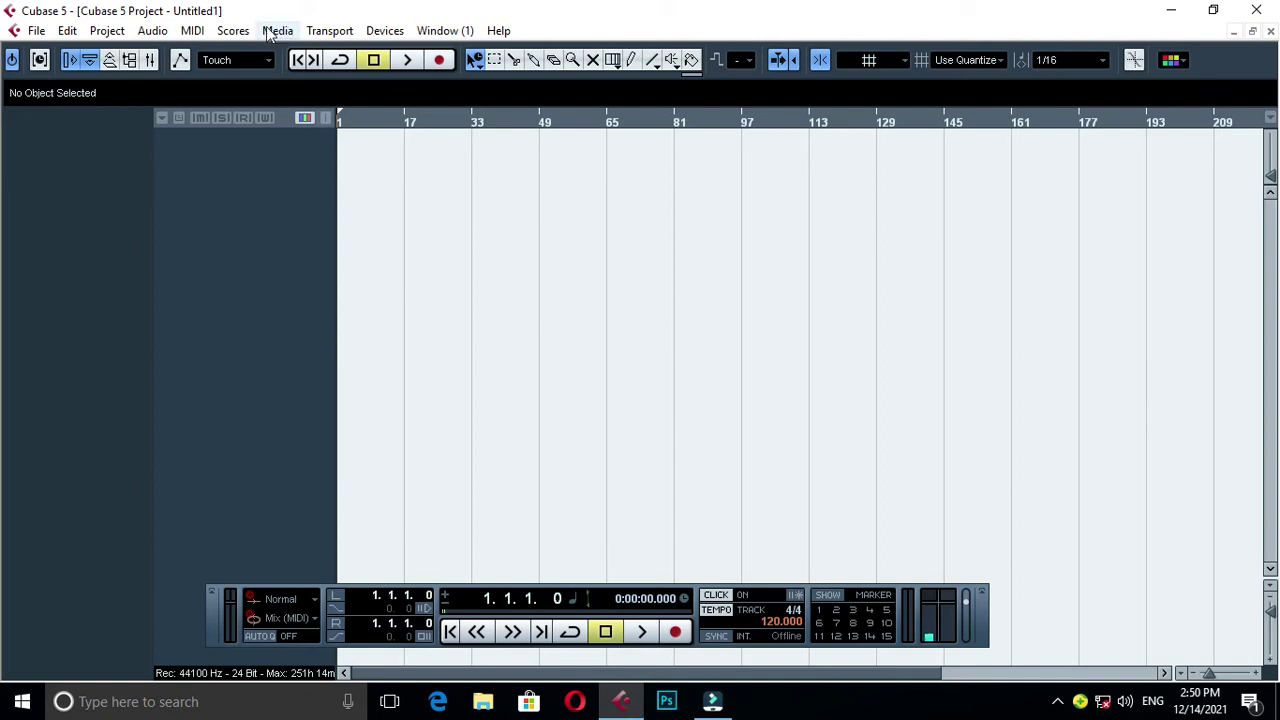
Step: Reopen VST Connections to review the input bus presets, and return to the maximized project window
key("F4")
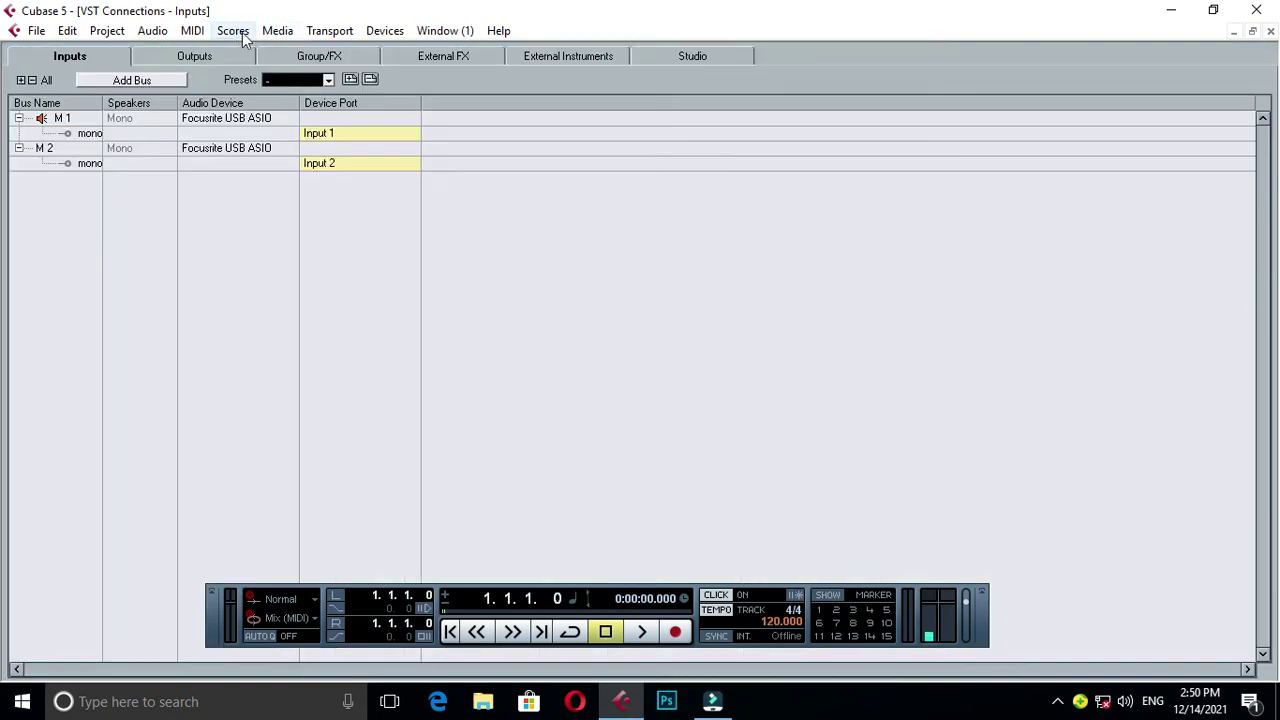
left_click(282, 84)
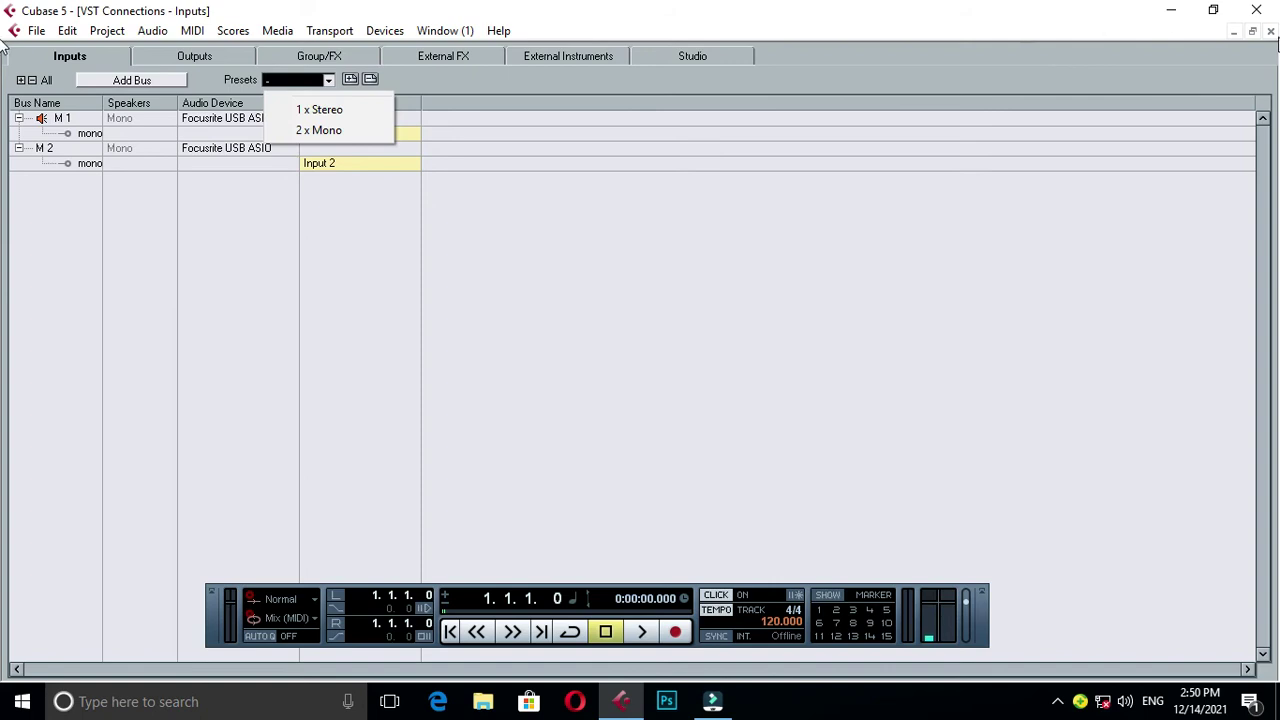
key("F4")
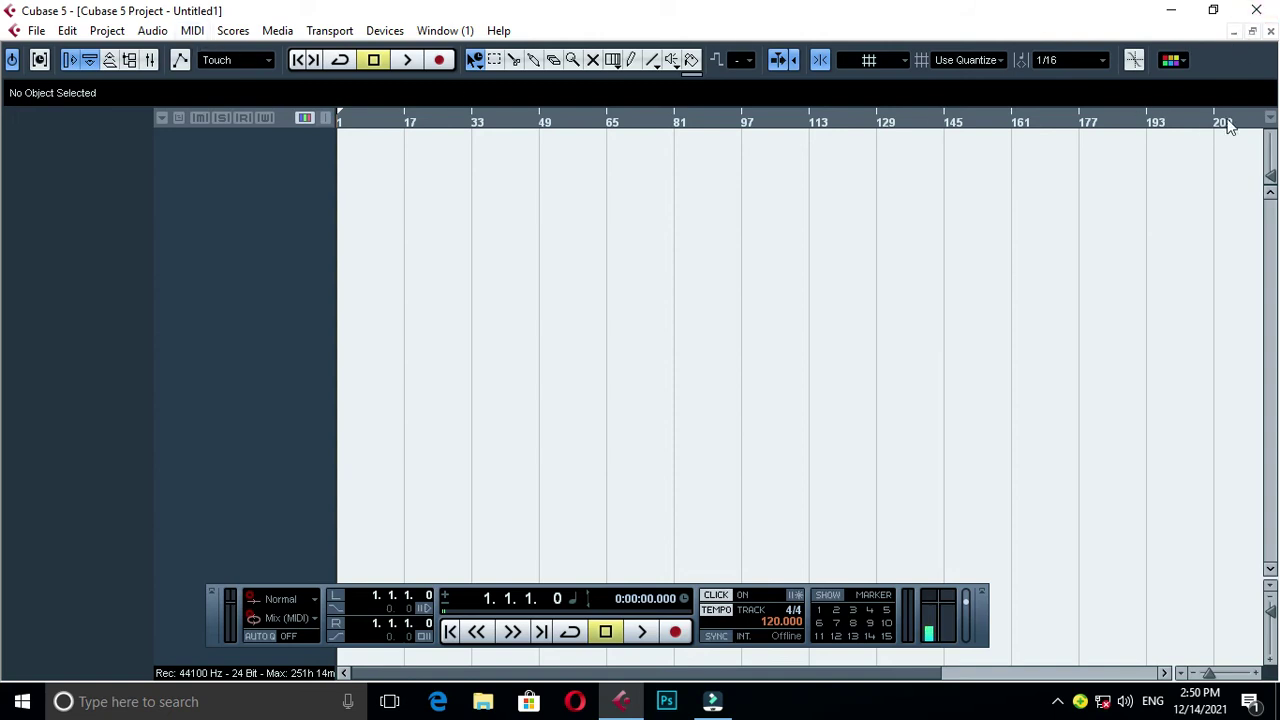
left_click(1236, 31)
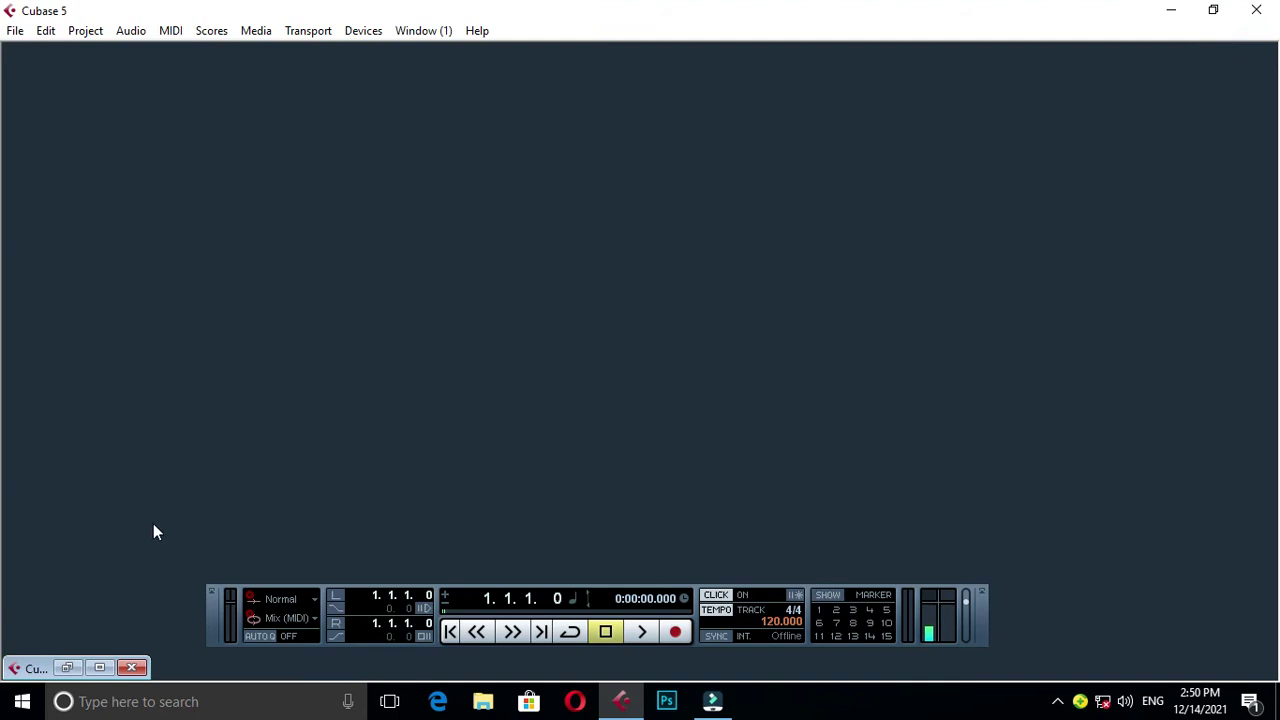
left_click(99, 667)
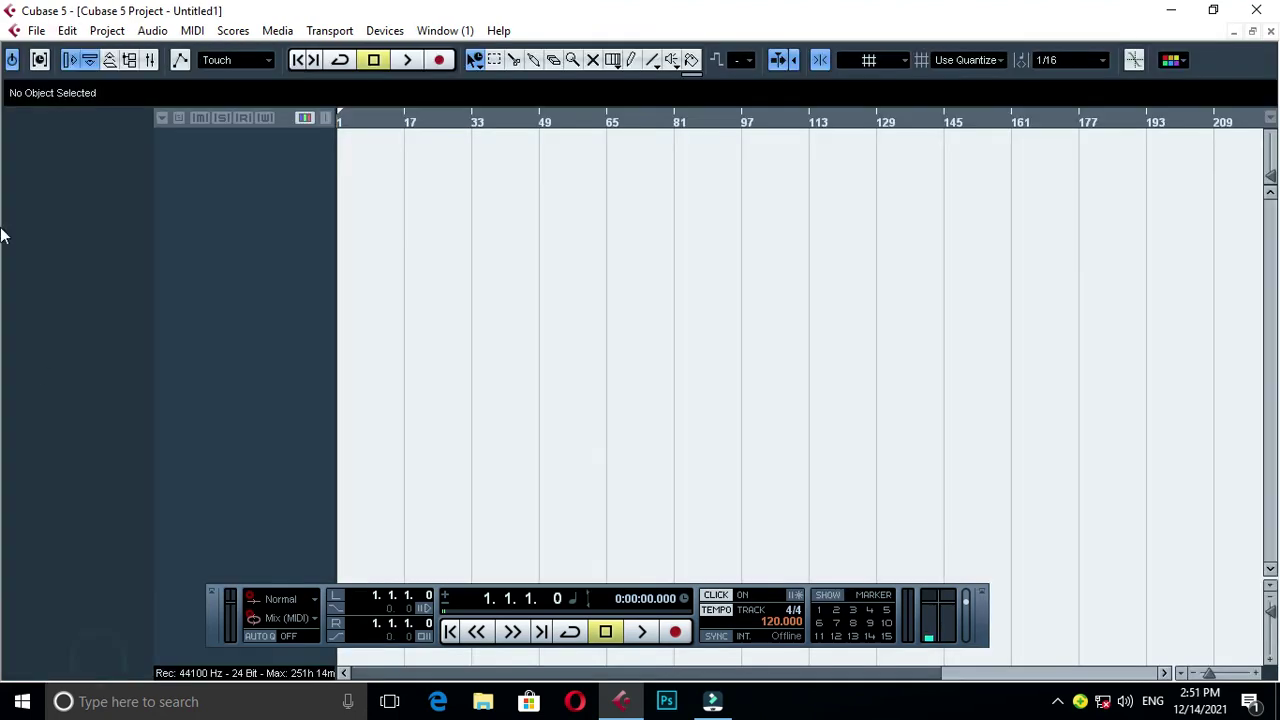
Step: Add a stereo audio track to the project and undo its creation
left_click(13, 64)
right_click(199, 163)
left_click(246, 176)
left_click(668, 440)
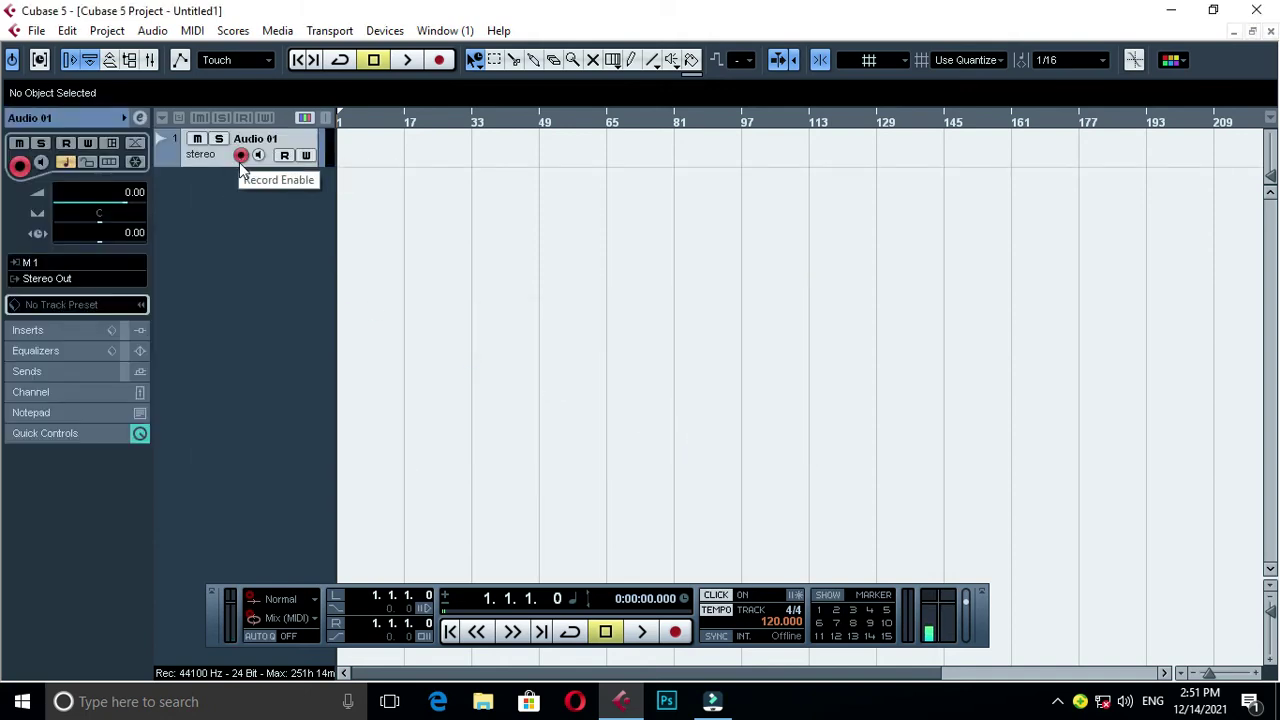
key("ctrl+z")
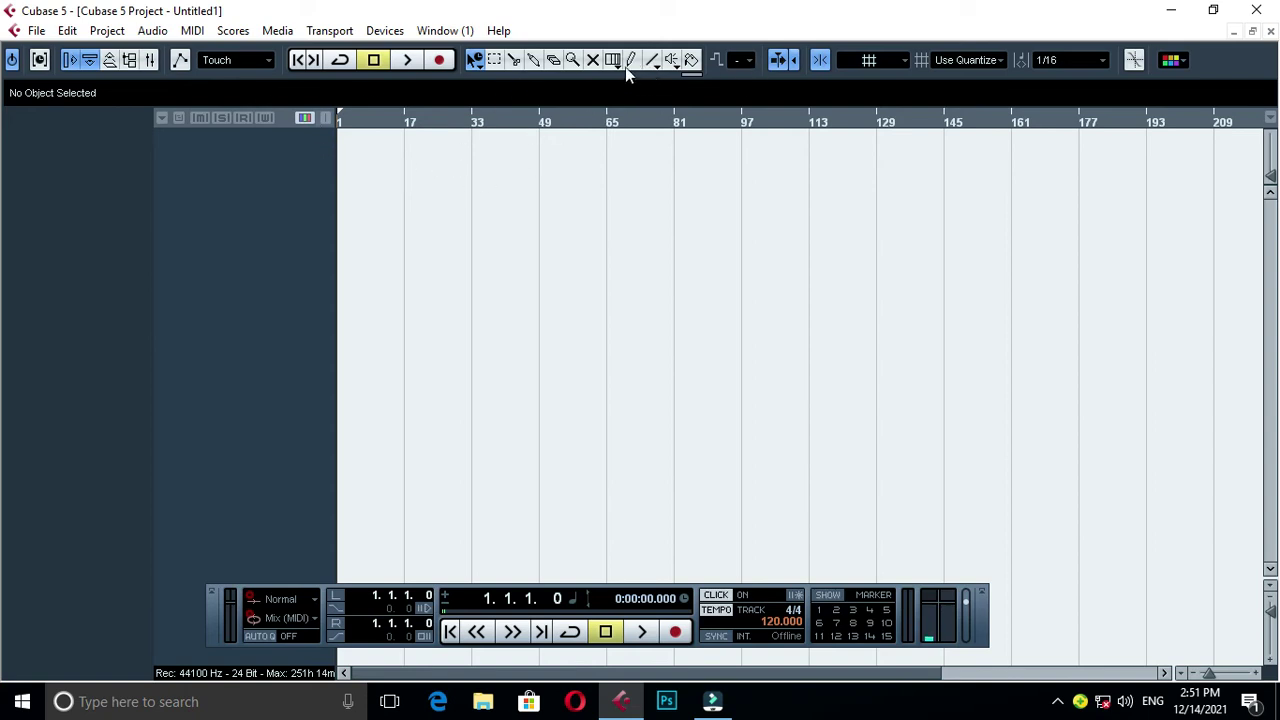
Step: Play the empty project briefly and stop playback
left_click(409, 61)
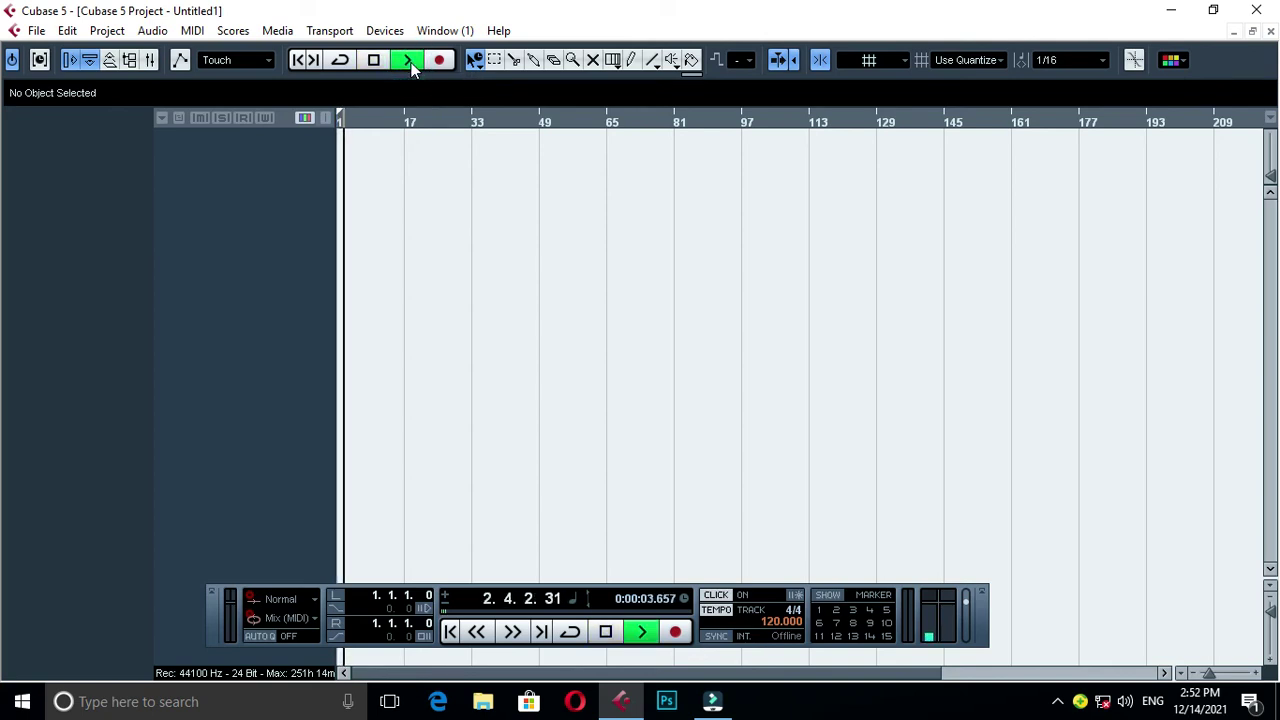
left_click(382, 63)
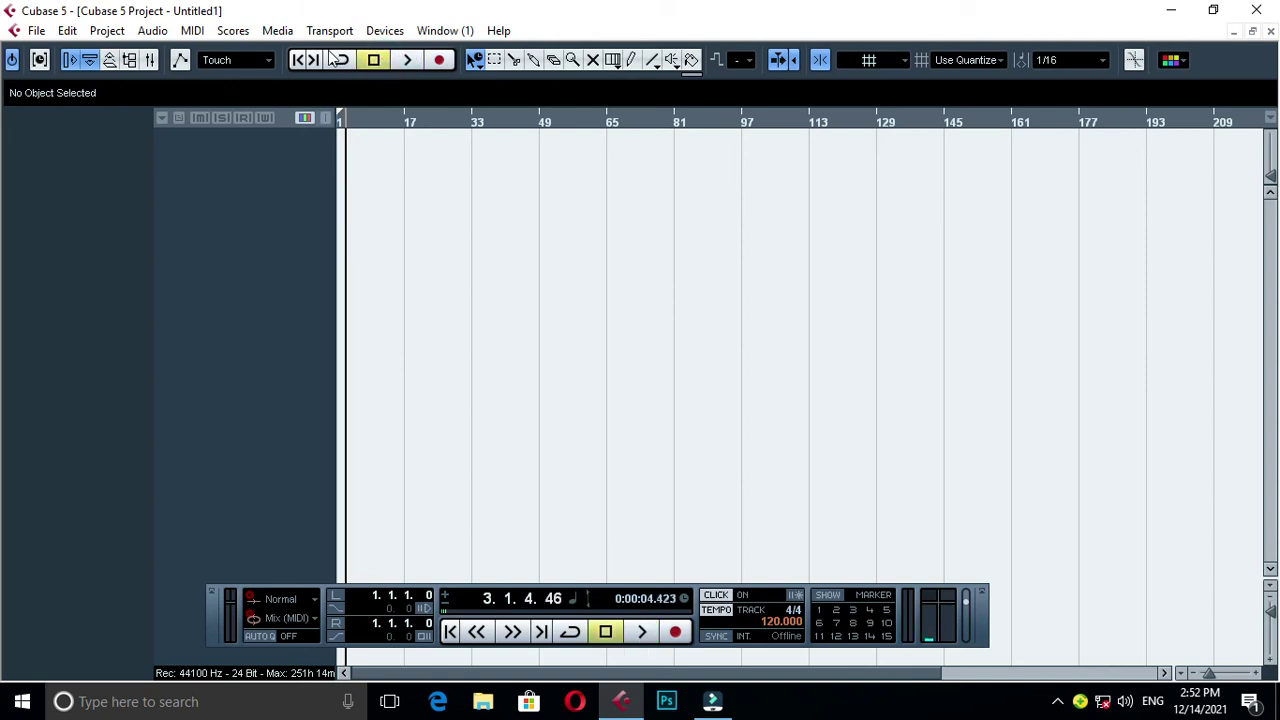
Step: Turn on cycle mode and set the left and right locators to loop from bar 1 to bar 2
left_click(340, 61)
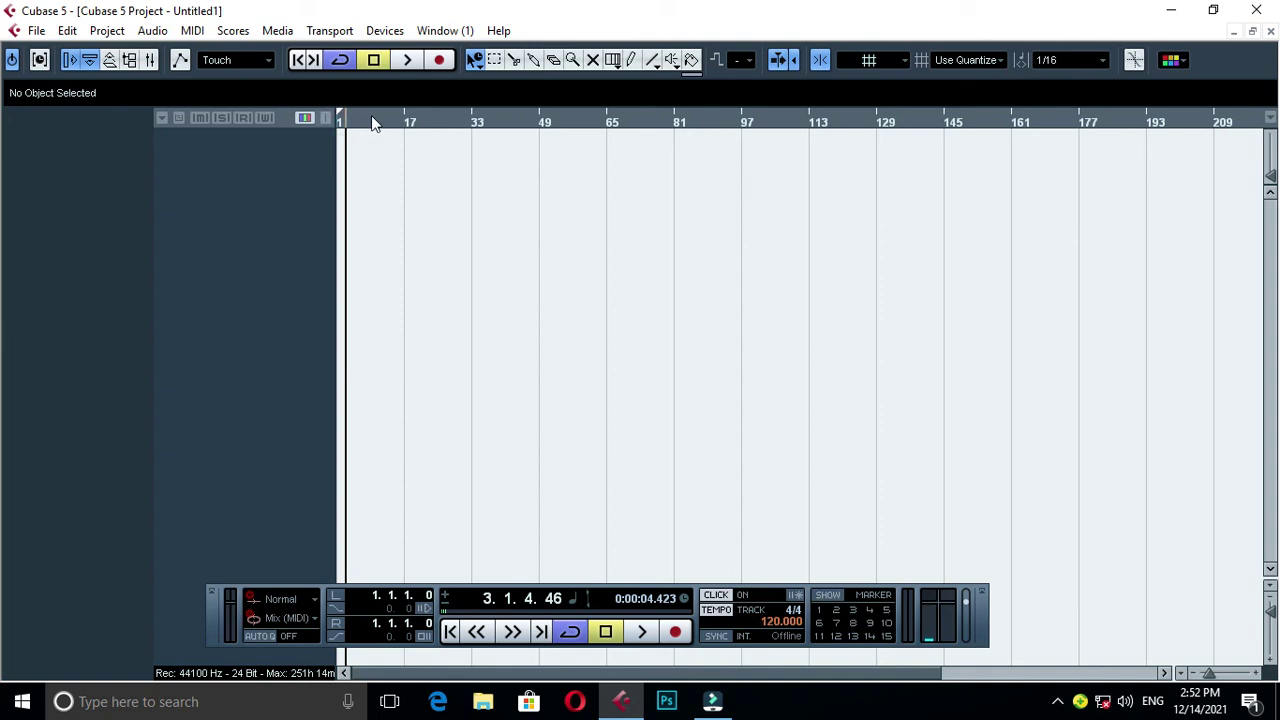
key("h")
key("h")
key("h")
key("h")
key("h")
key("h")
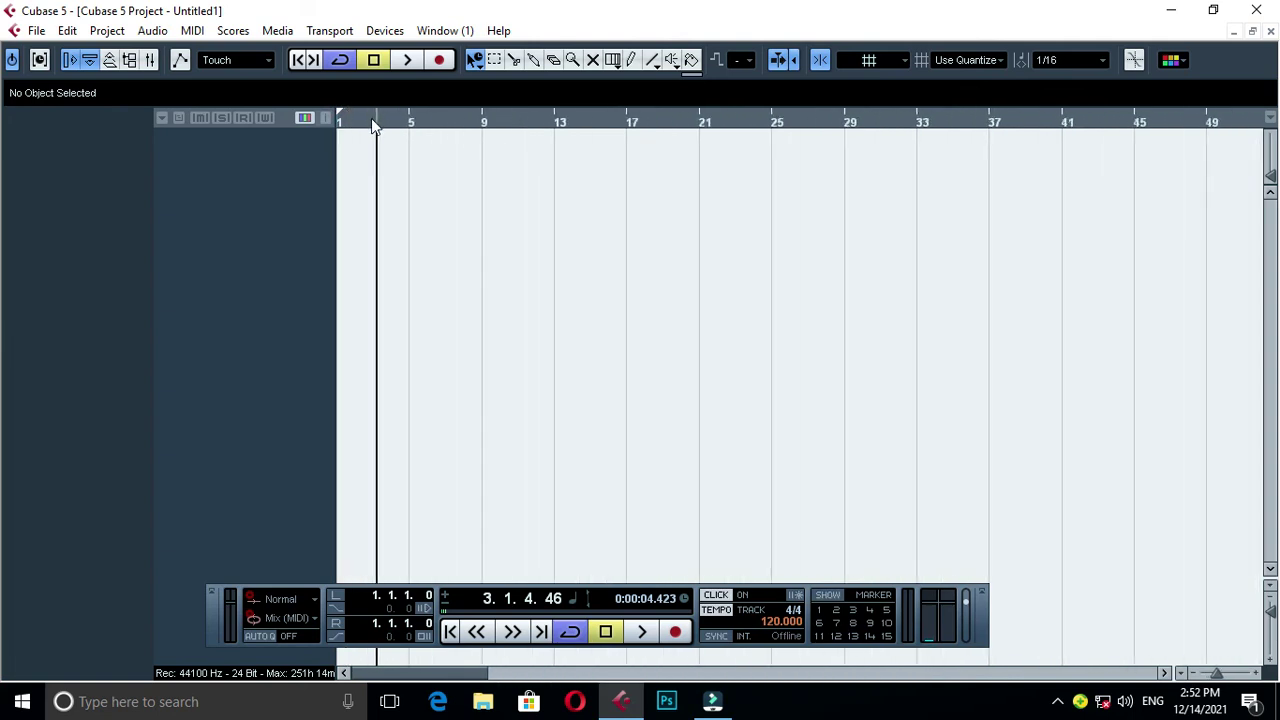
key("h")
key("h")
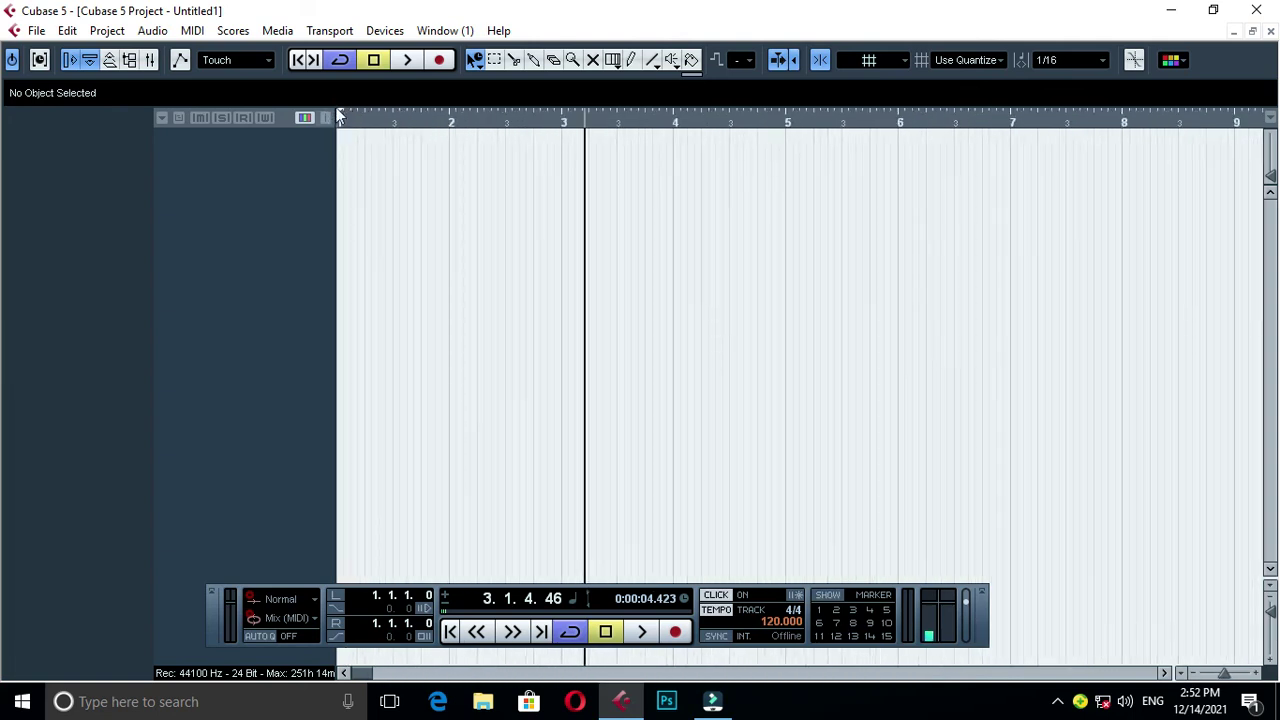
left_click_drag(338, 114, 447, 133)
left_click_drag(455, 133, 451, 131)
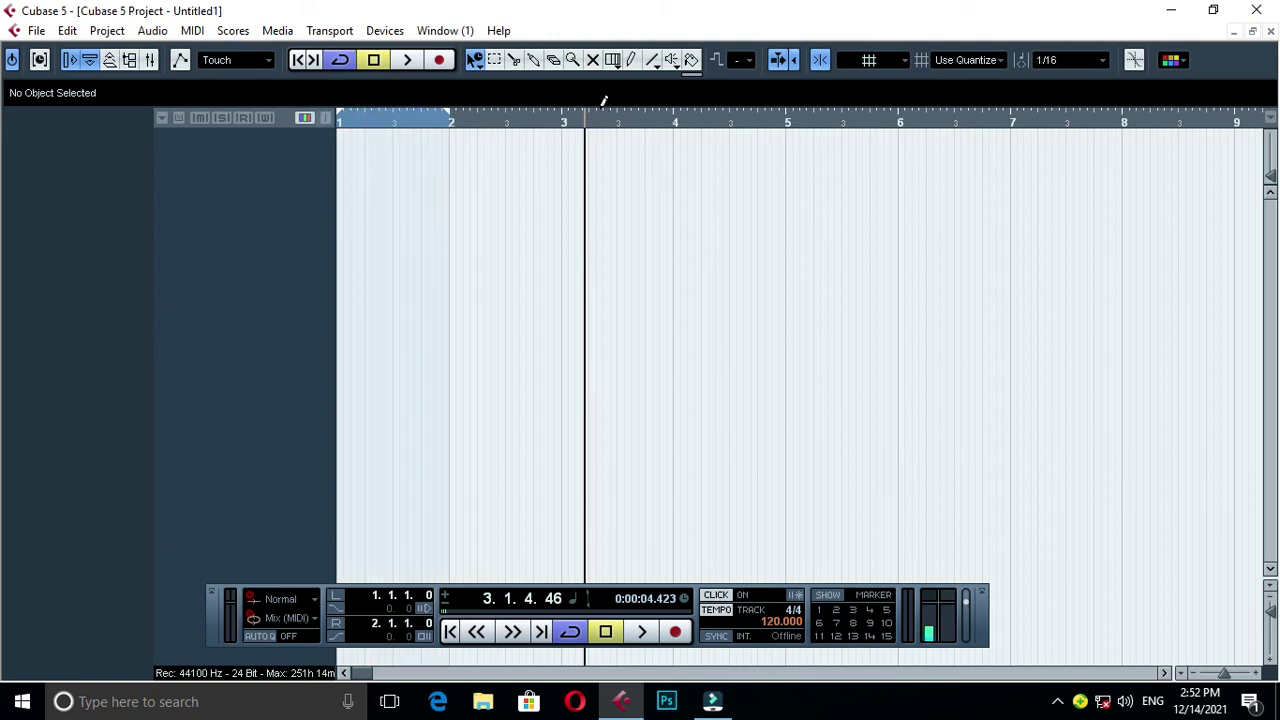
Step: Test looped playback by starting and stopping it from points inside the one-bar cycle range
left_click(394, 114)
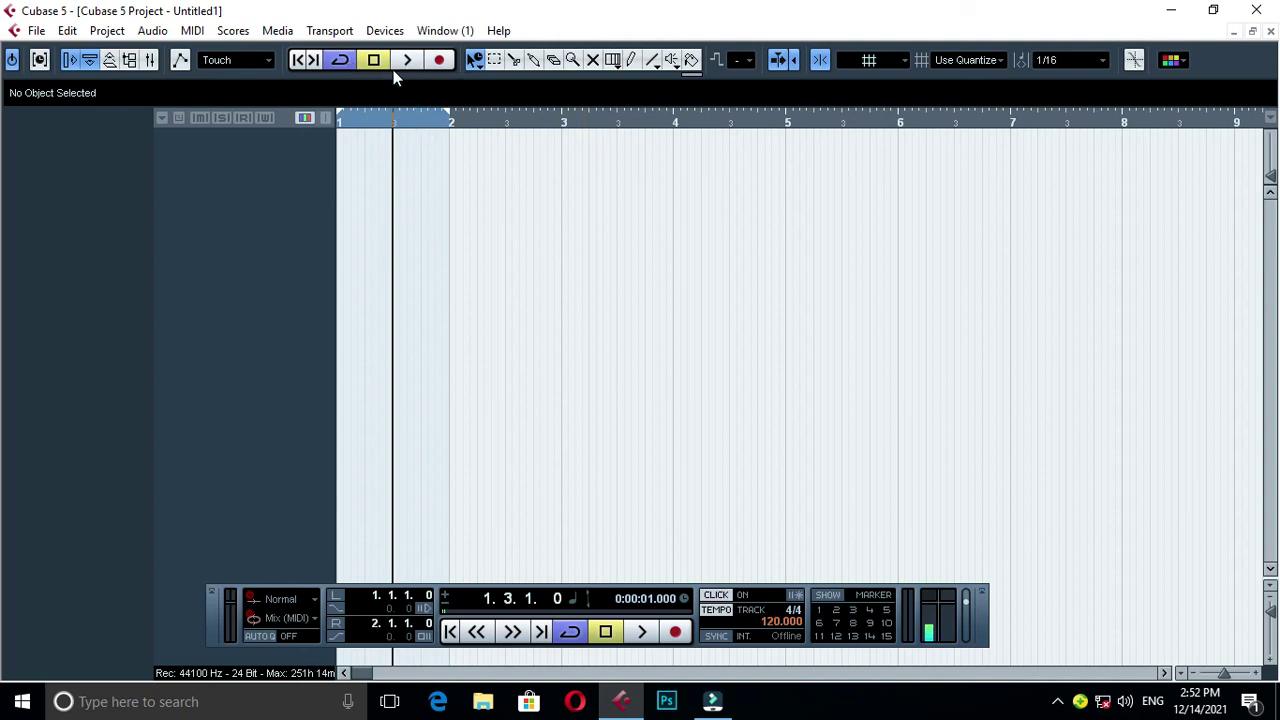
key("space")
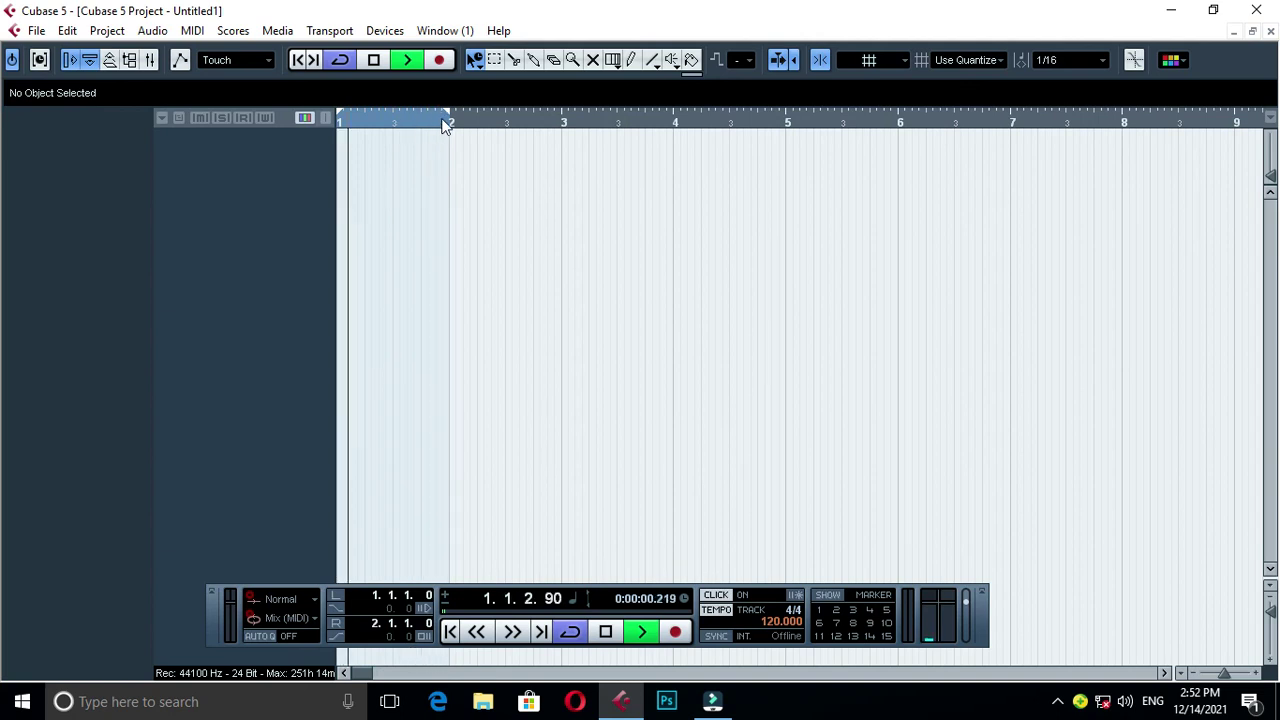
key("space")
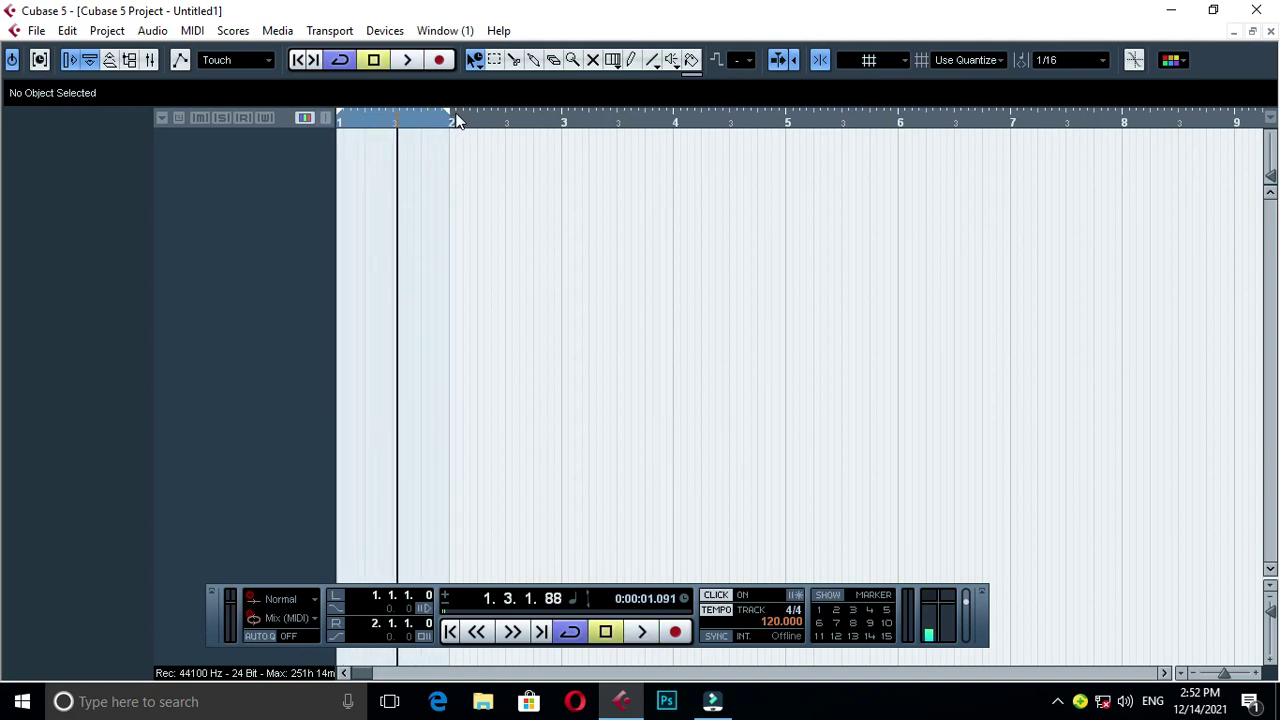
double_click(356, 116)
double_click(356, 116)
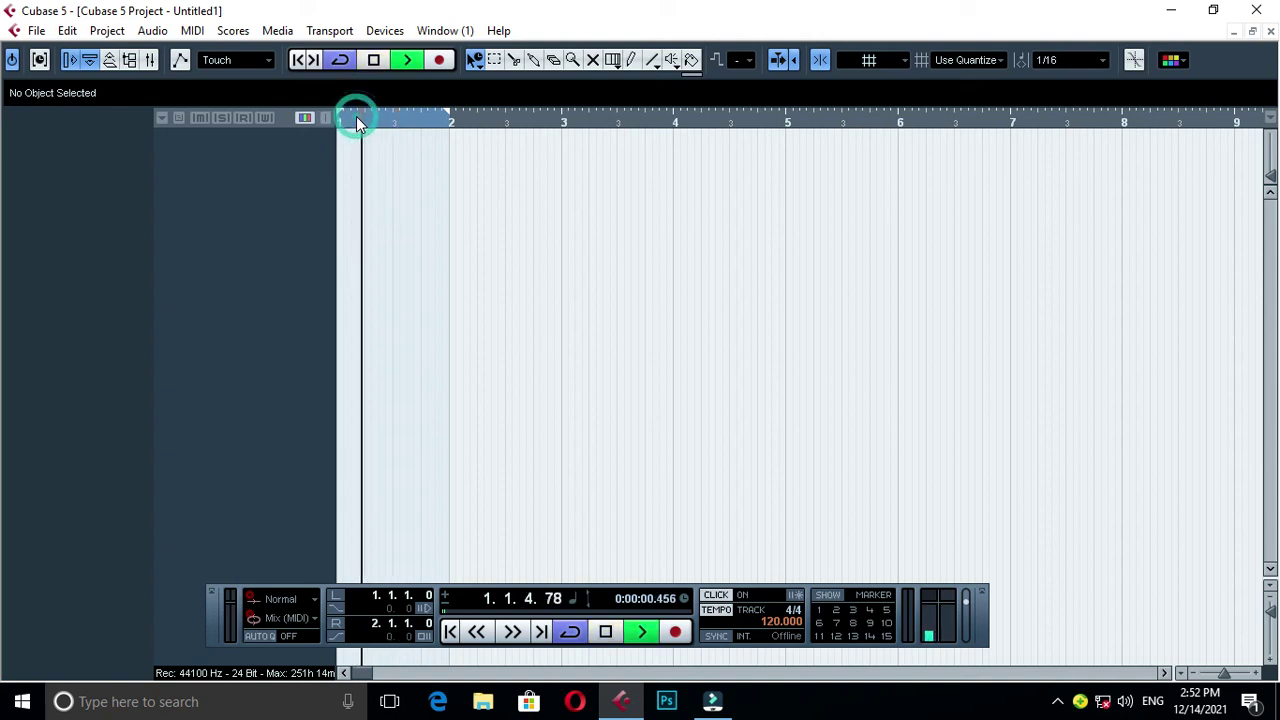
double_click(361, 116)
key("space")
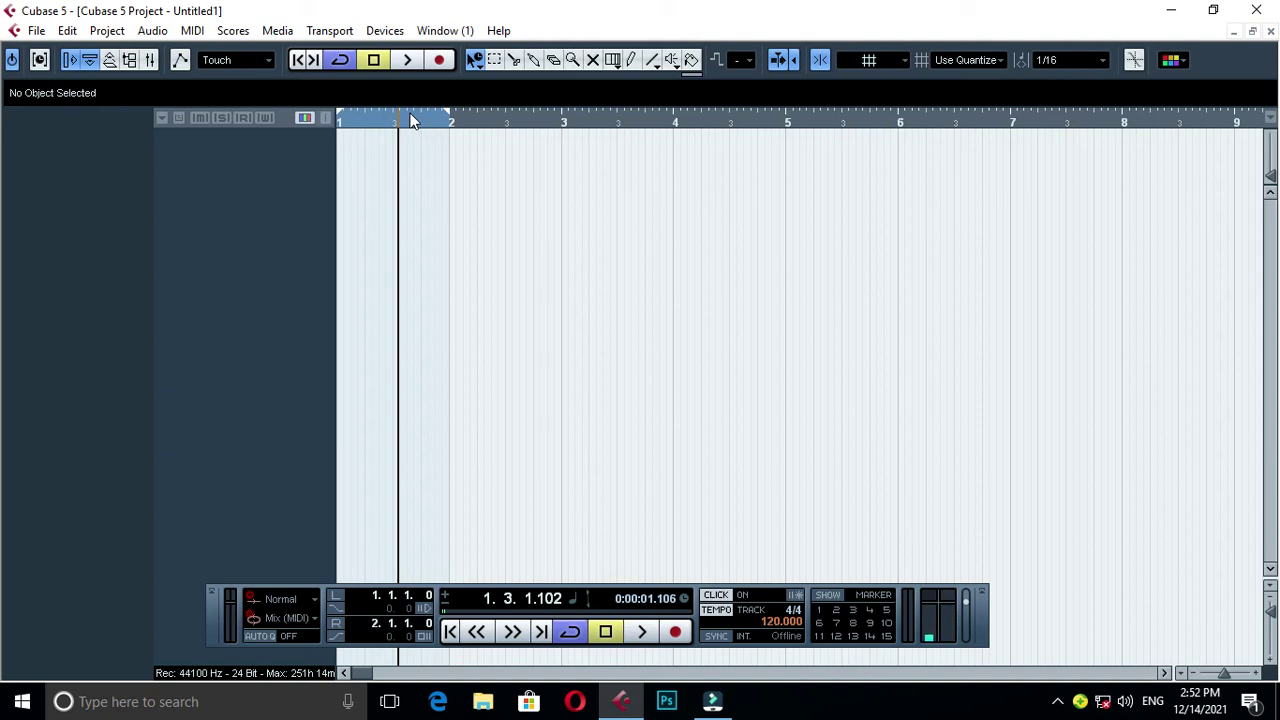
Step: Turn off cycle mode and play past the locator range before stopping
left_click(341, 62)
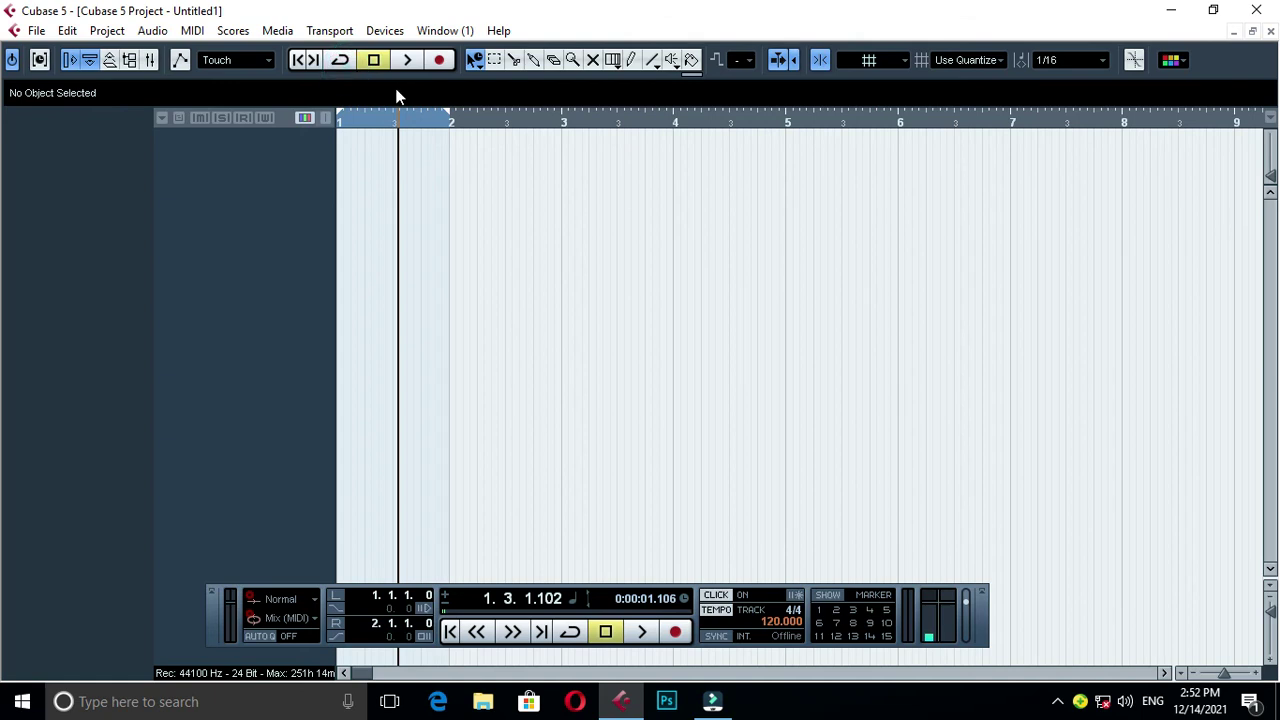
key("space")
key("space")
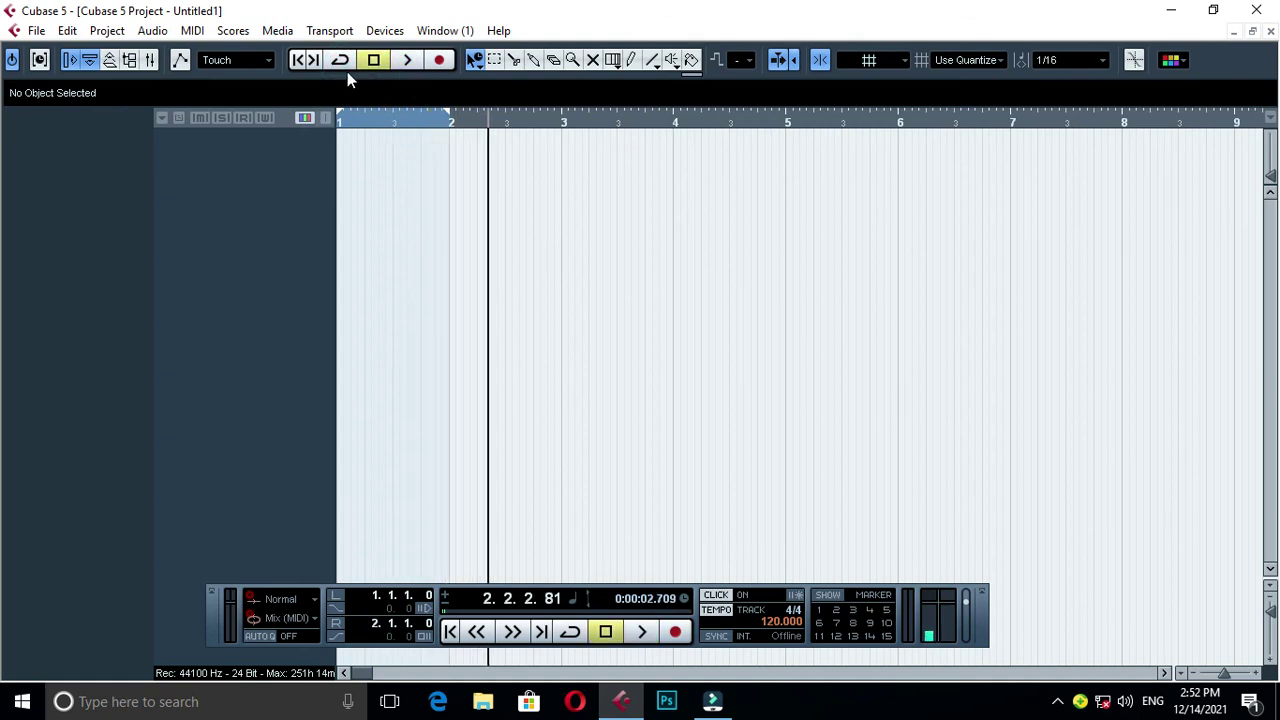
Step: Move the project cursor back to the start and try the jumps to the next and previous markers
left_click(299, 60)
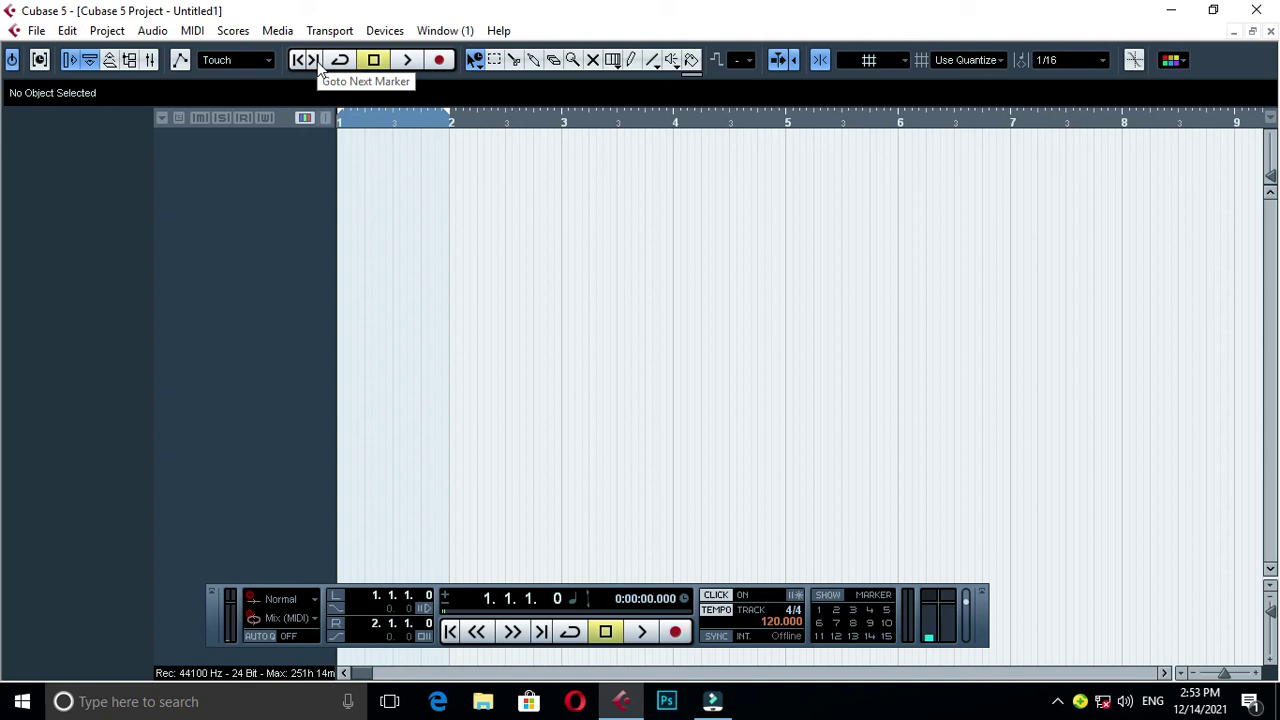
left_click(318, 66)
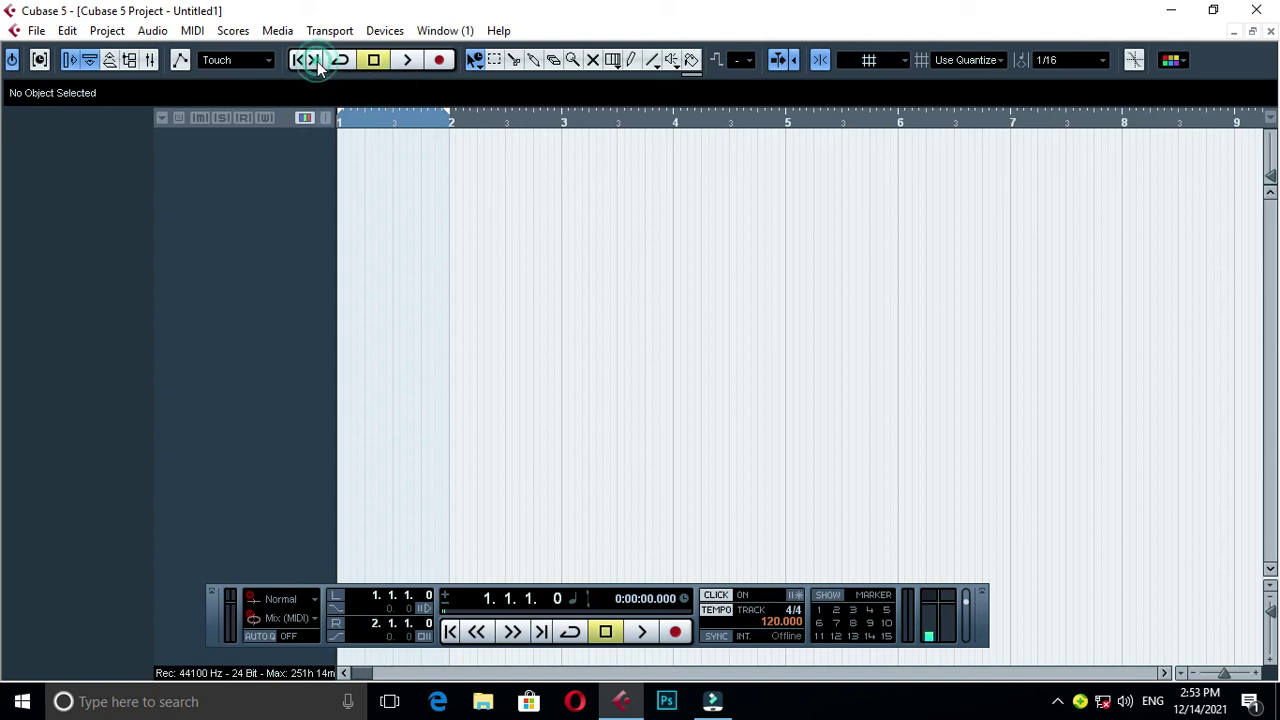
left_click(298, 64)
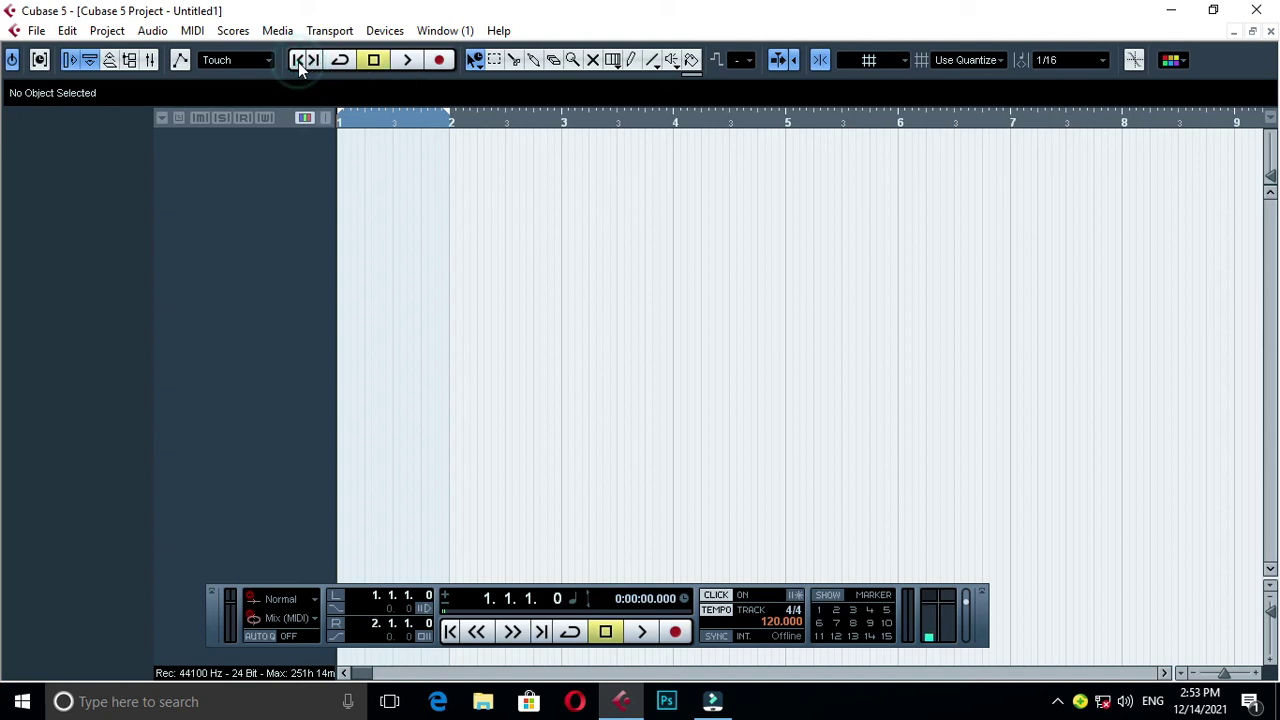